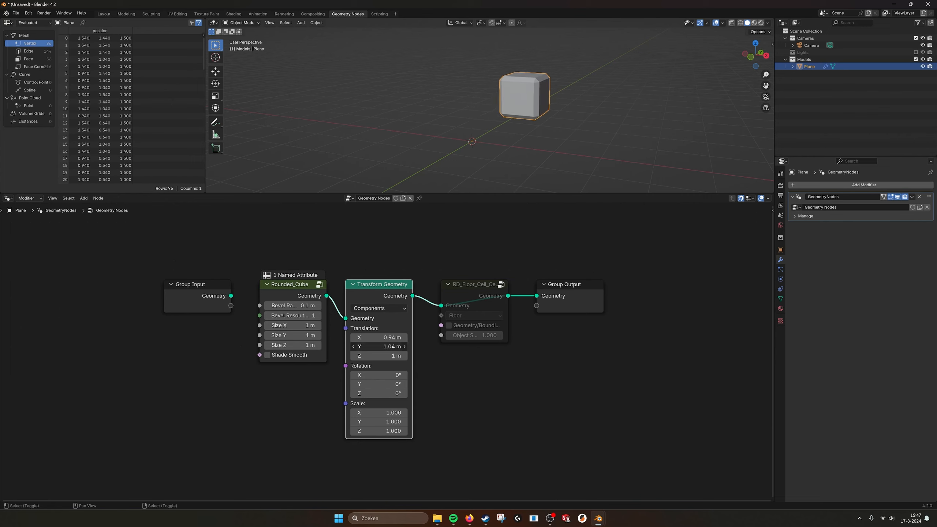
- Set the X and Y translation of the Transform Geometry node to 0.5 m
{"action": "type", "text": "0.5"}
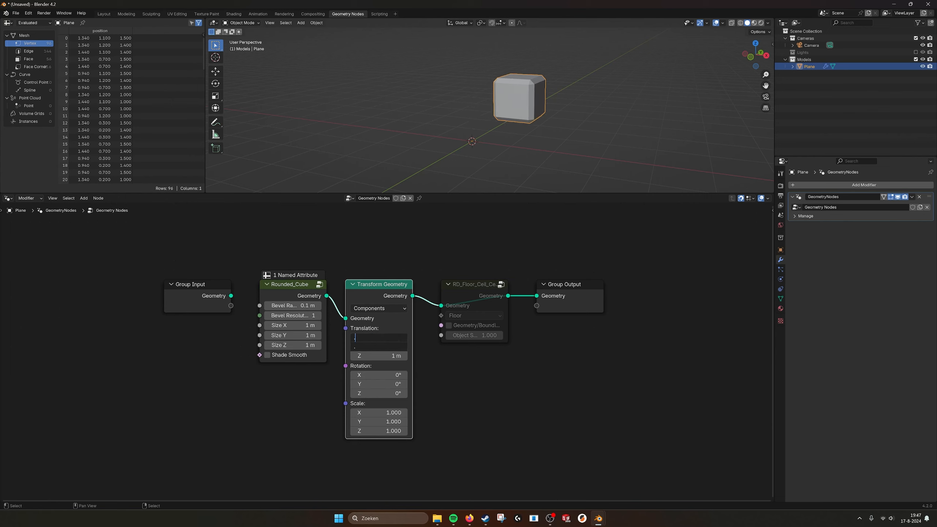
{"action": "key", "text": "Return"}
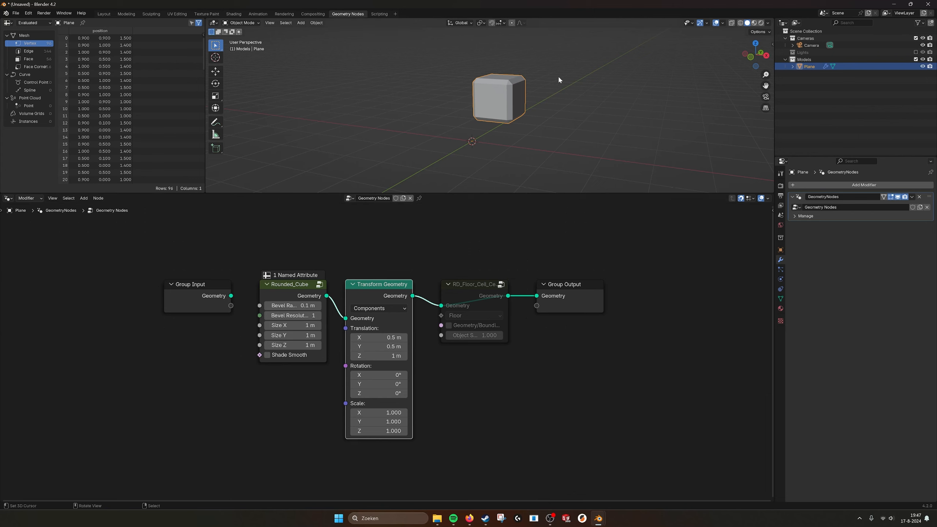
{"action": "middle_click_drag", "start_coordinate": [558, 75], "coordinate": [471, 230]}
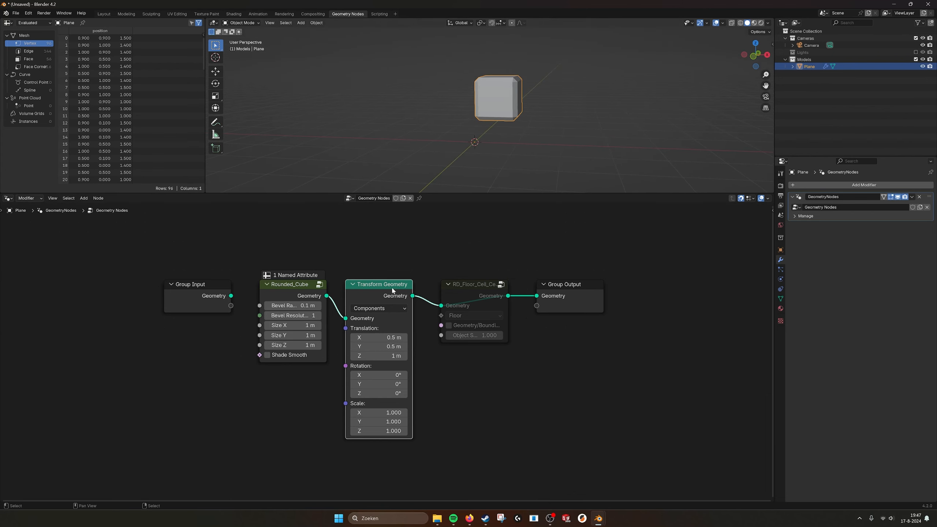
- Mute and unmute the Transform Geometry node to compare the cube's offset from the origin
{"action": "key", "text": "m"}
{"action": "middle_click_drag", "start_coordinate": [476, 152], "coordinate": [475, 101]}
{"action": "key", "text": "m"}
{"action": "middle_click_drag", "start_coordinate": [524, 138], "coordinate": [511, 101]}
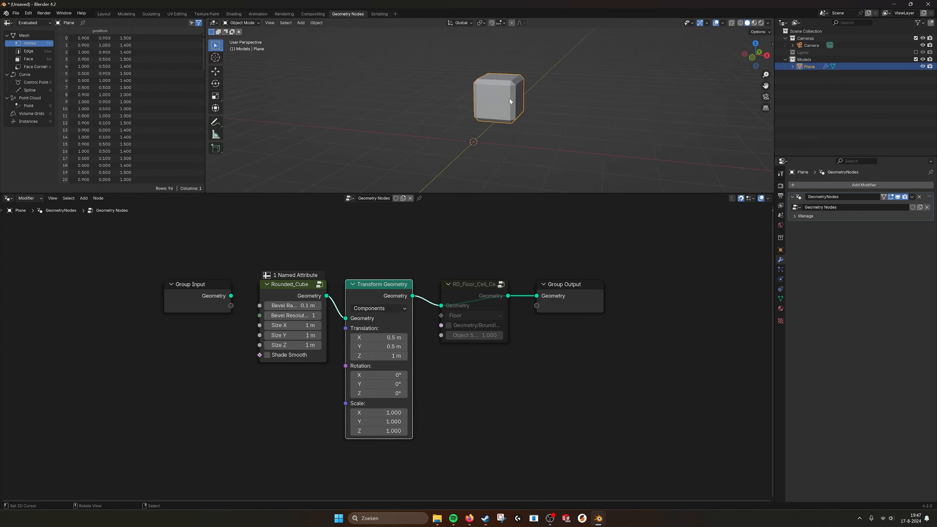
- Unmute the RD_Floor_Ceil_Center_Geometry group node and set its mode to Ceil
{"action": "left_click", "coordinate": [484, 287]}
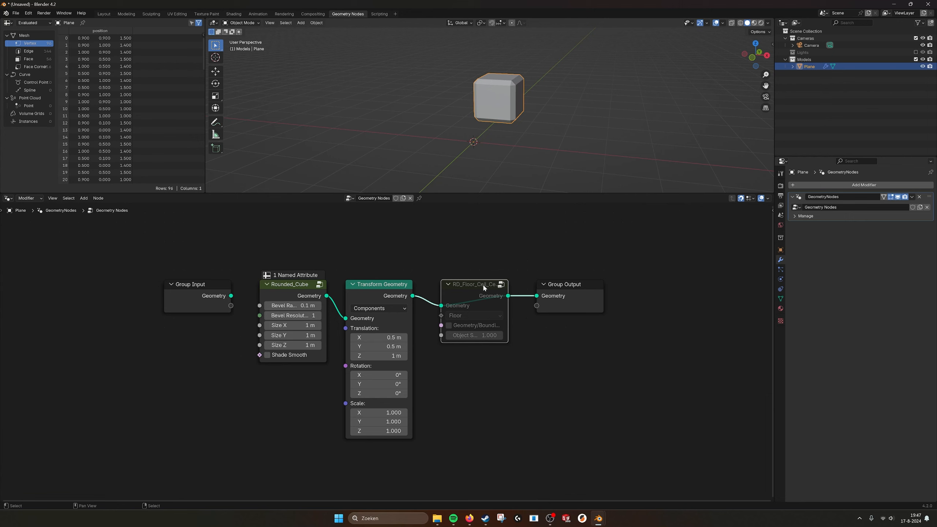
{"action": "key", "text": "m"}
{"action": "middle_click_drag", "start_coordinate": [502, 162], "coordinate": [478, 128]}
{"action": "left_click", "coordinate": [484, 314]}
{"action": "left_click", "coordinate": [474, 348]}
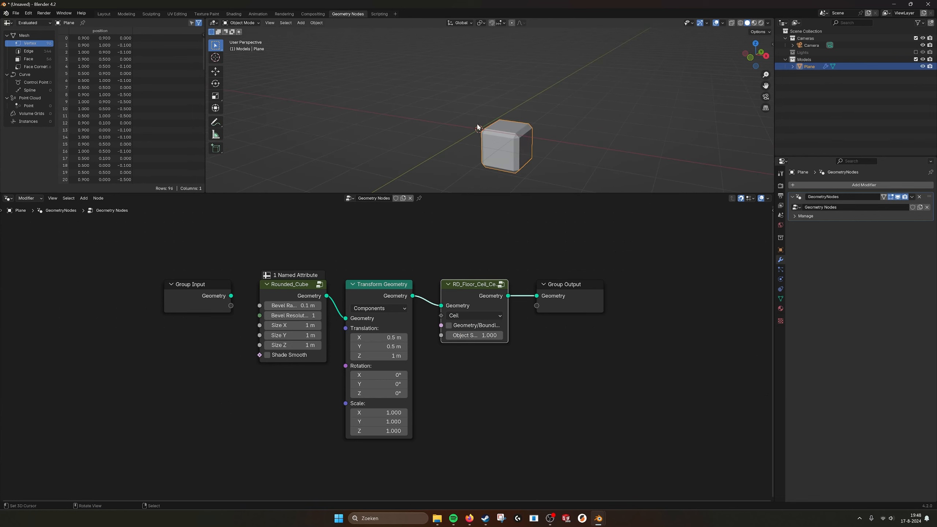
- Change the RD_Floor_Ceil_Center_Geometry node's mode to Center, with the Geometry/Bounding option off
{"action": "left_click", "coordinate": [471, 315]}
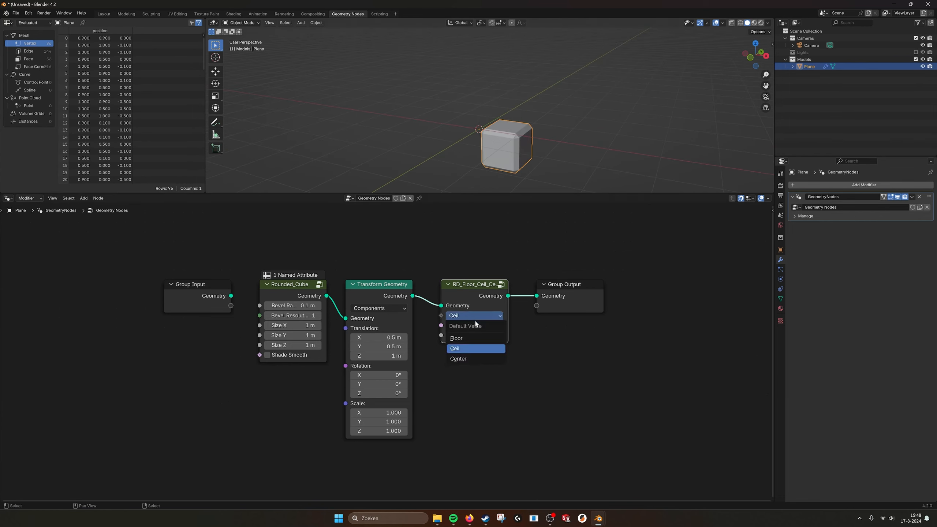
{"action": "left_click", "coordinate": [476, 343]}
{"action": "left_click", "coordinate": [477, 316]}
{"action": "left_click", "coordinate": [474, 344]}
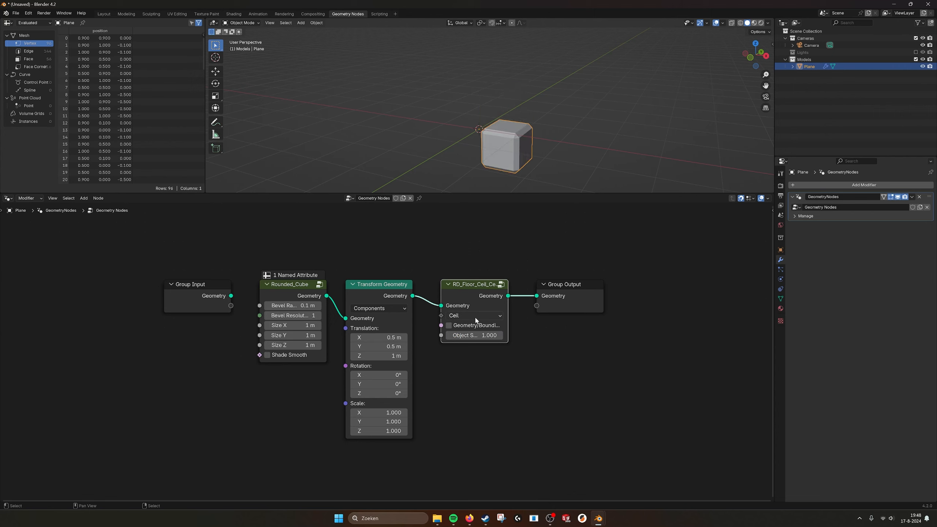
{"action": "left_click", "coordinate": [476, 316]}
{"action": "left_click", "coordinate": [476, 349]}
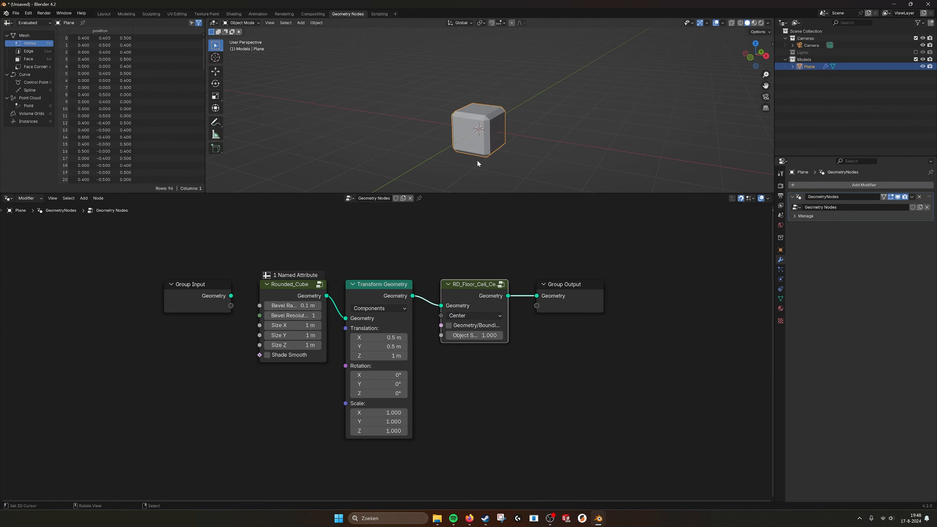
{"action": "middle_click_drag", "start_coordinate": [486, 130], "coordinate": [485, 127]}
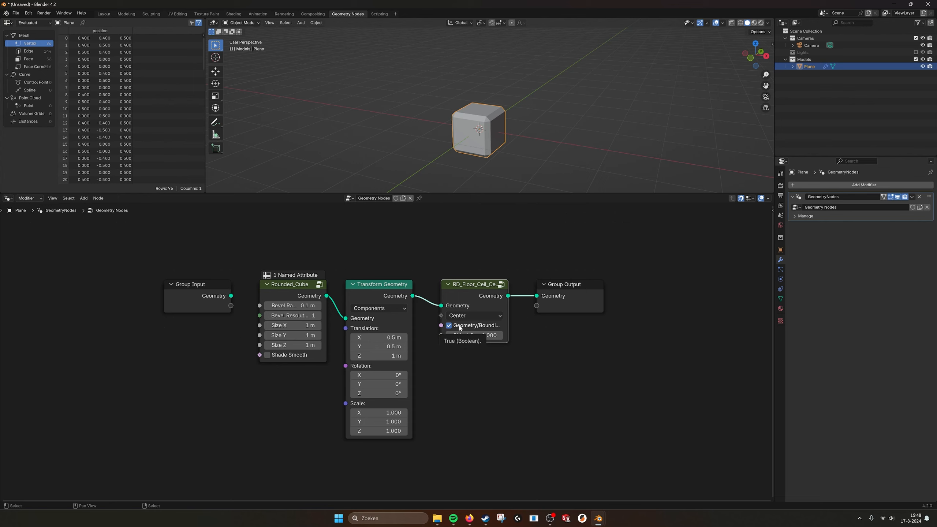
{"action": "left_click", "coordinate": [454, 327]}
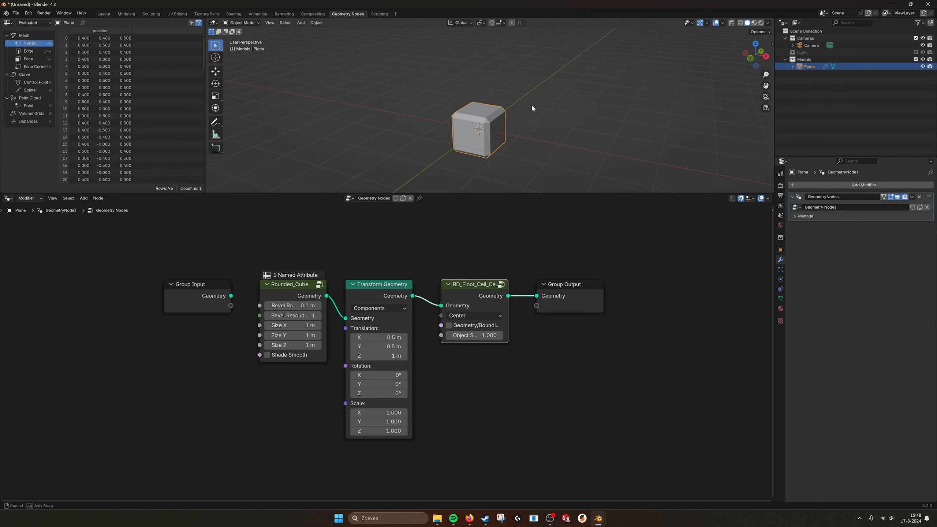
- Replace the plane's mesh by deleting all its vertices and adding a Monkey in Edit Mode, and return to Object Mode
{"action": "key", "text": "Tab"}
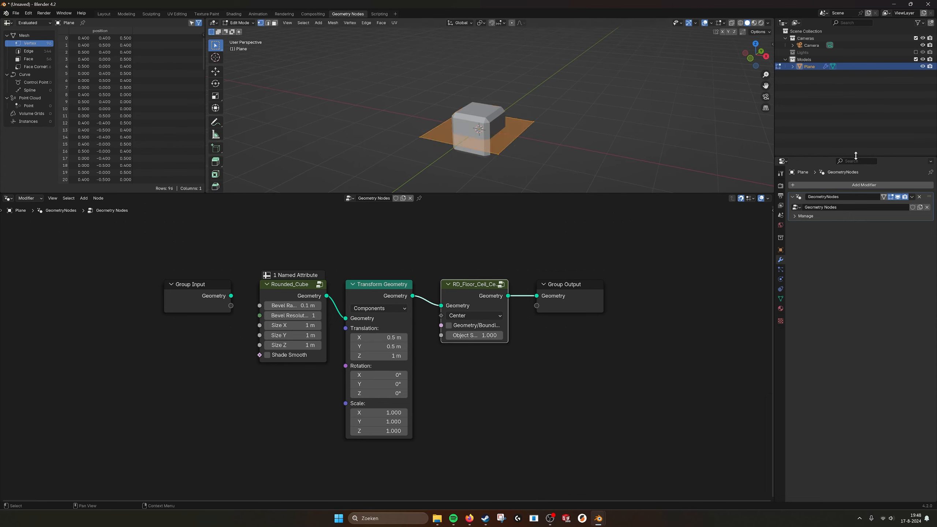
{"action": "key", "text": "x"}
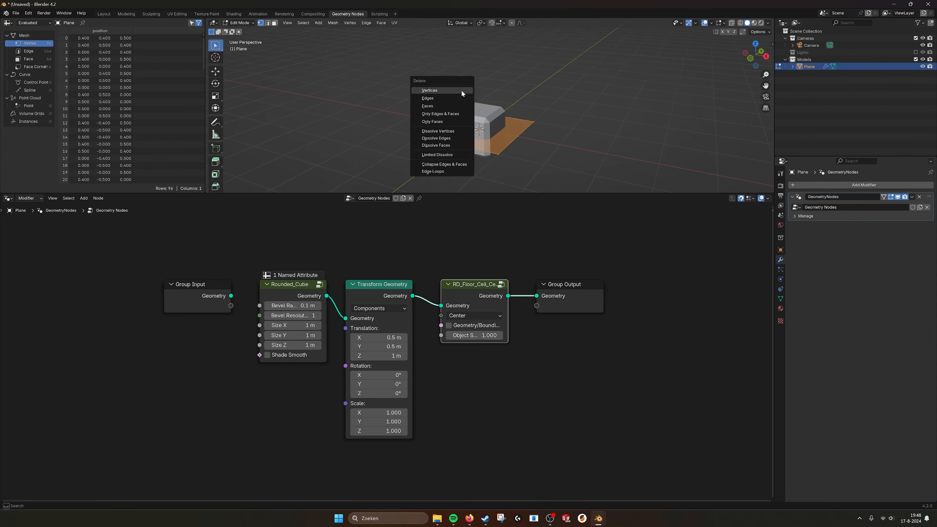
{"action": "left_click", "coordinate": [461, 89]}
{"action": "left_click", "coordinate": [369, 25]}
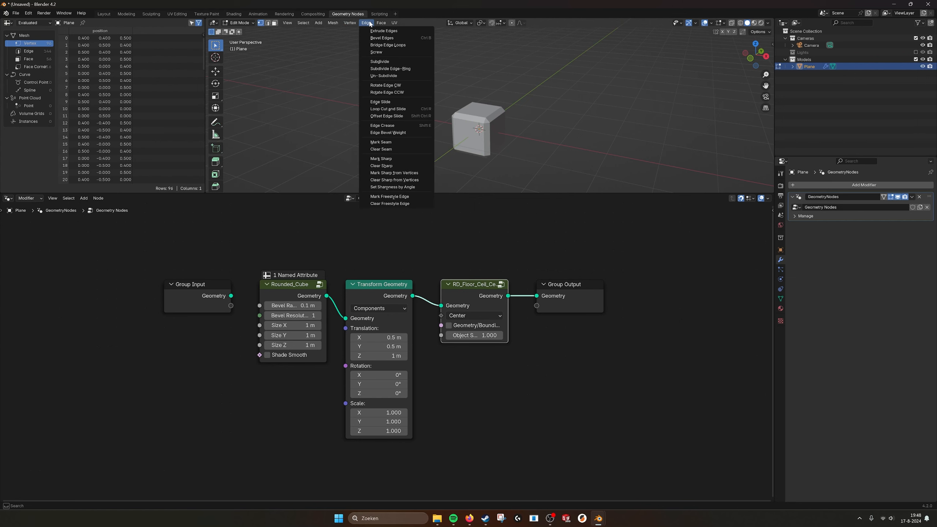
{"action": "mouse_move", "coordinate": [350, 24]}
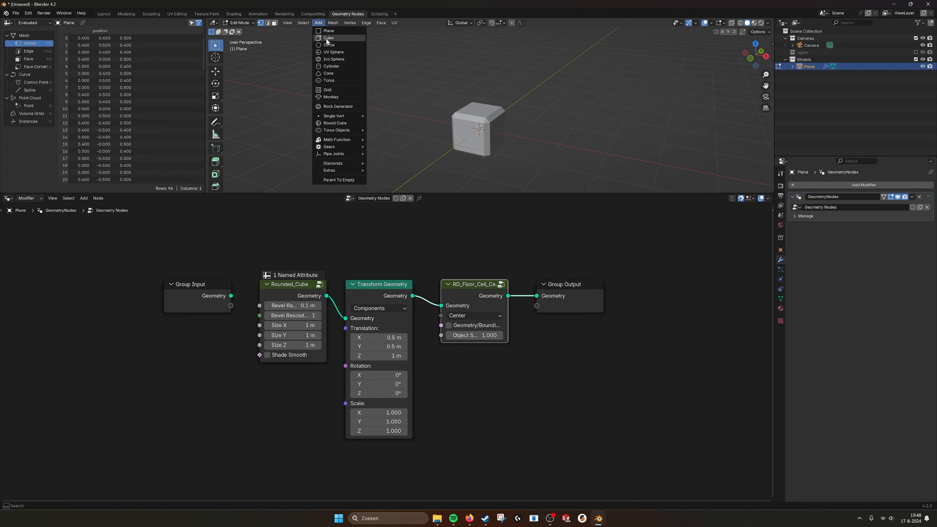
{"action": "left_click", "coordinate": [334, 97]}
{"action": "key", "text": "Tab"}
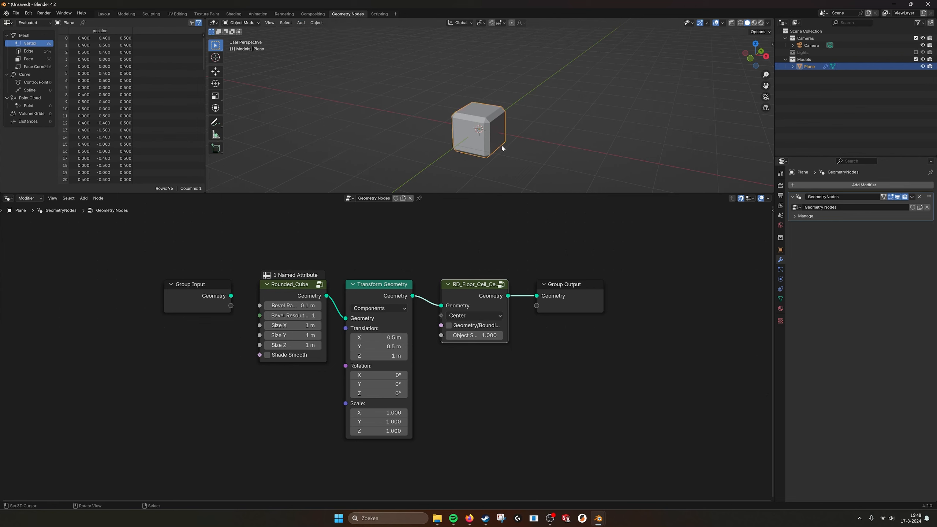
- Feed the Group Input geometry into the Transform Geometry node, and try a different Z translation before undoing it
{"action": "left_click_drag", "start_coordinate": [232, 296], "coordinate": [345, 318]}
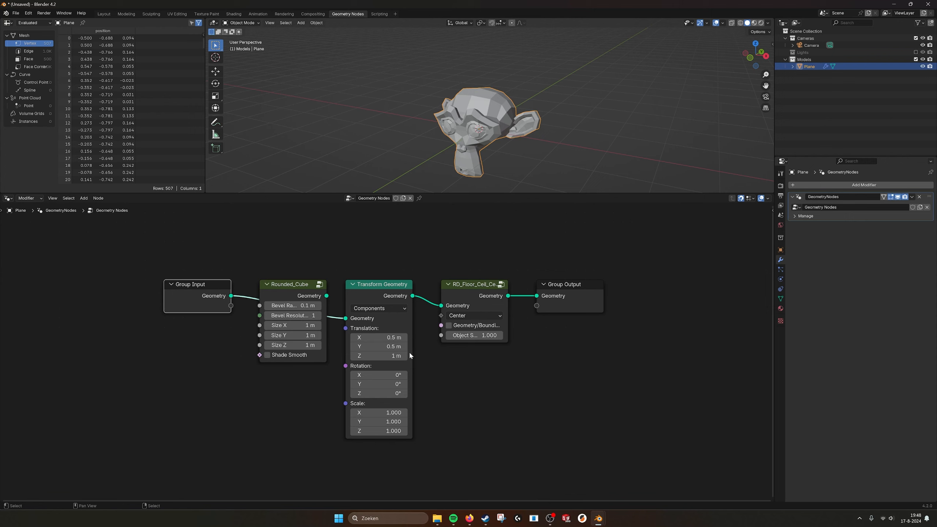
{"action": "left_click_drag", "start_coordinate": [391, 356], "coordinate": [415, 356]}
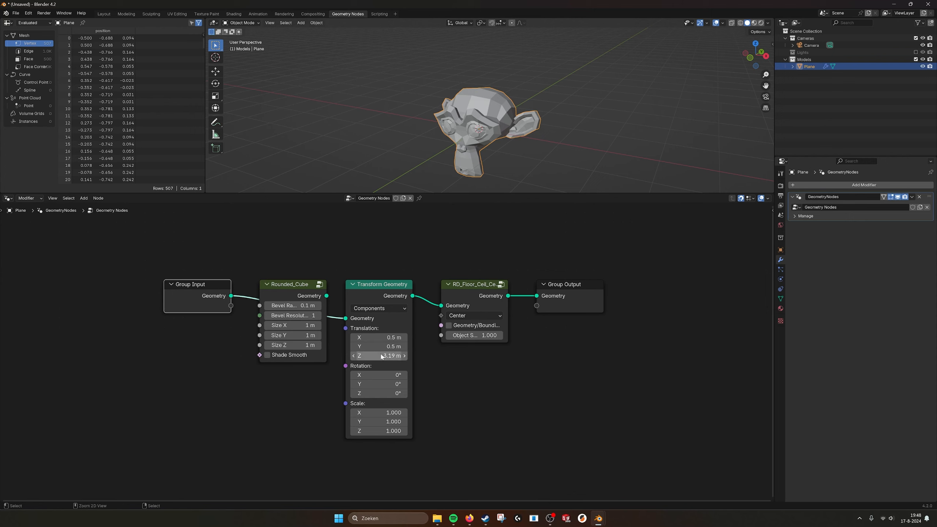
{"action": "key", "text": "ctrl+z"}
- Toggle the Geometry/Bounding option on and off to compare the monkey's centering, leaving it off
{"action": "left_click", "coordinate": [449, 326]}
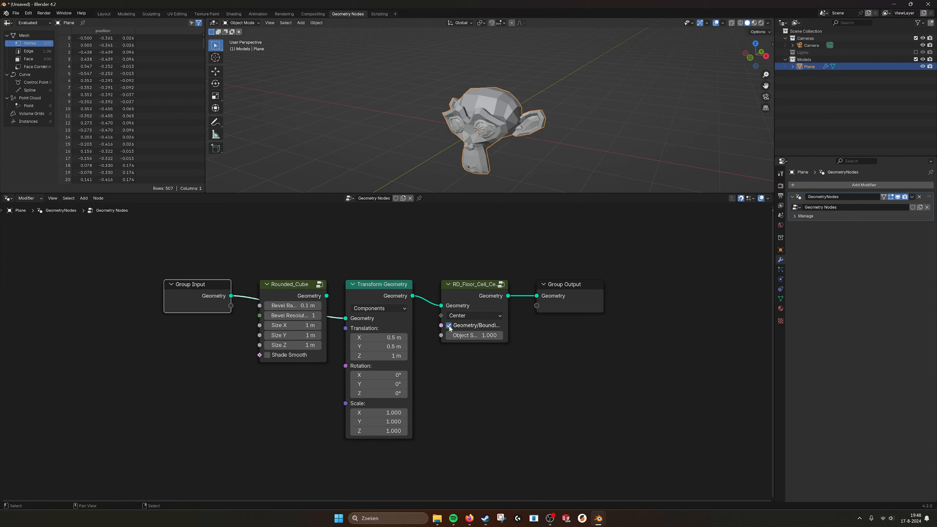
{"action": "middle_click_drag", "start_coordinate": [547, 152], "coordinate": [495, 144]}
{"action": "scroll", "coordinate": [518, 155], "scroll_direction": "up", "scroll_amount": 3}
{"action": "scroll", "coordinate": [495, 144], "scroll_direction": "down", "scroll_amount": 3}
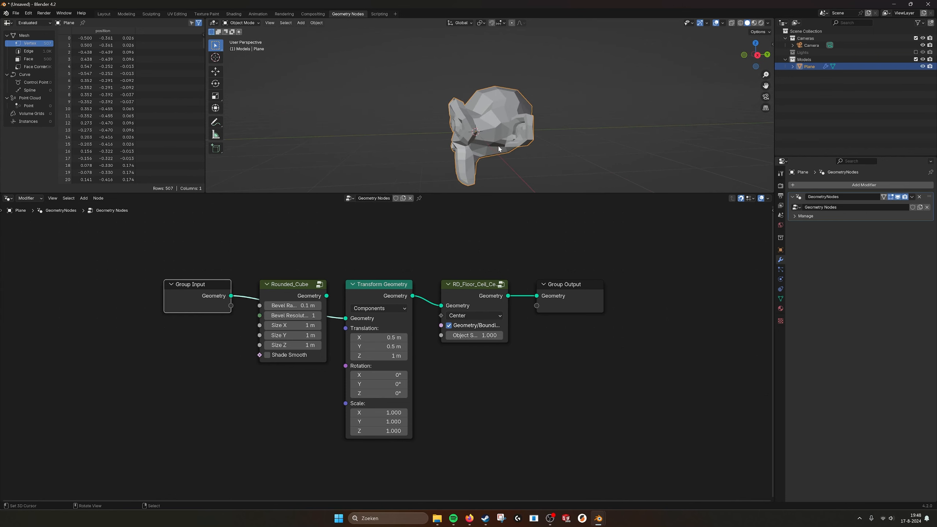
{"action": "left_click", "coordinate": [450, 325]}
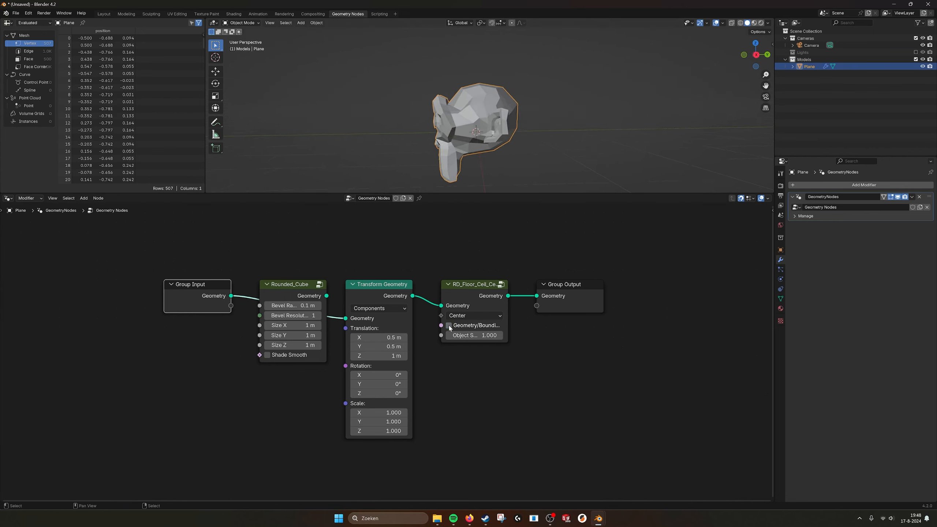
{"action": "left_click", "coordinate": [450, 326]}
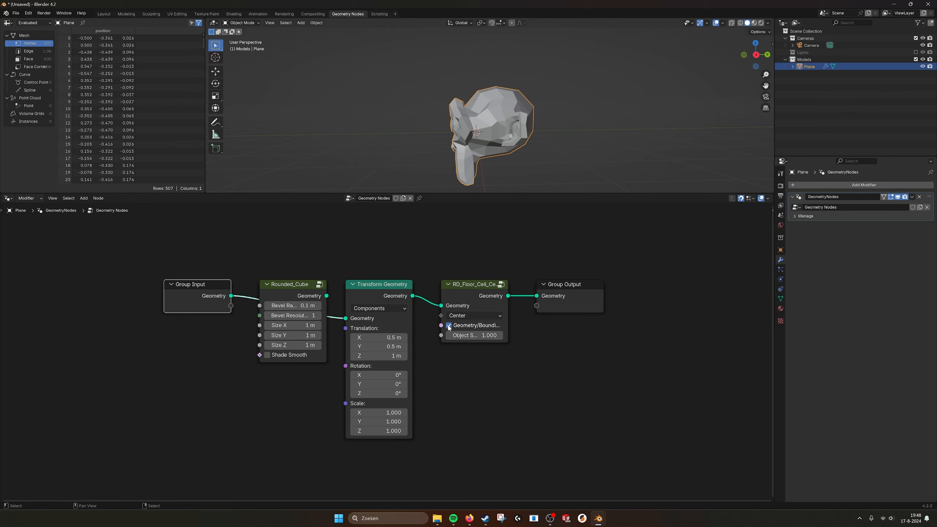
{"action": "left_click", "coordinate": [449, 326]}
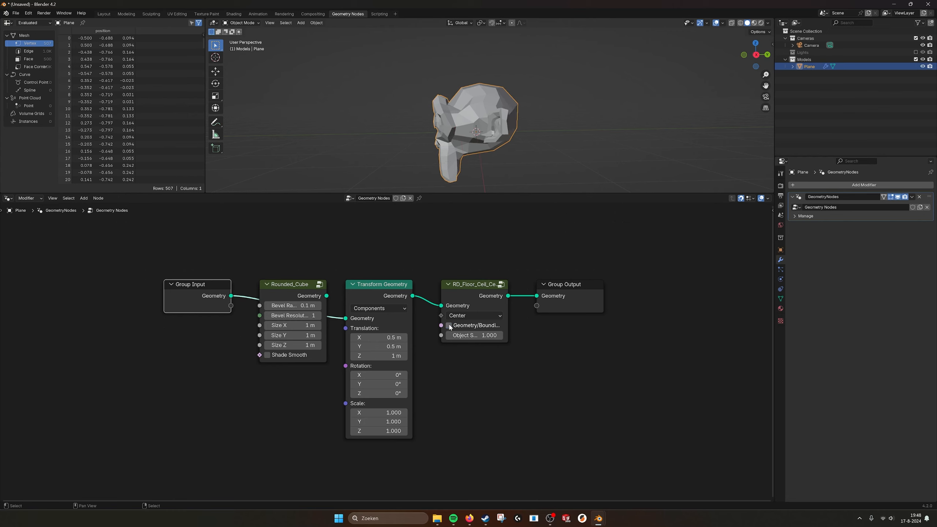
{"action": "middle_click_drag", "start_coordinate": [511, 147], "coordinate": [507, 122]}
- Inspect Transform Geometry inside the RD_Floor_Ceil_Center_Geometry group, exit the group, and try an Object Scale of 1.100 before undoing it
{"action": "left_click", "coordinate": [501, 284]}
{"action": "scroll", "coordinate": [387, 347], "scroll_direction": "down", "scroll_amount": 4}
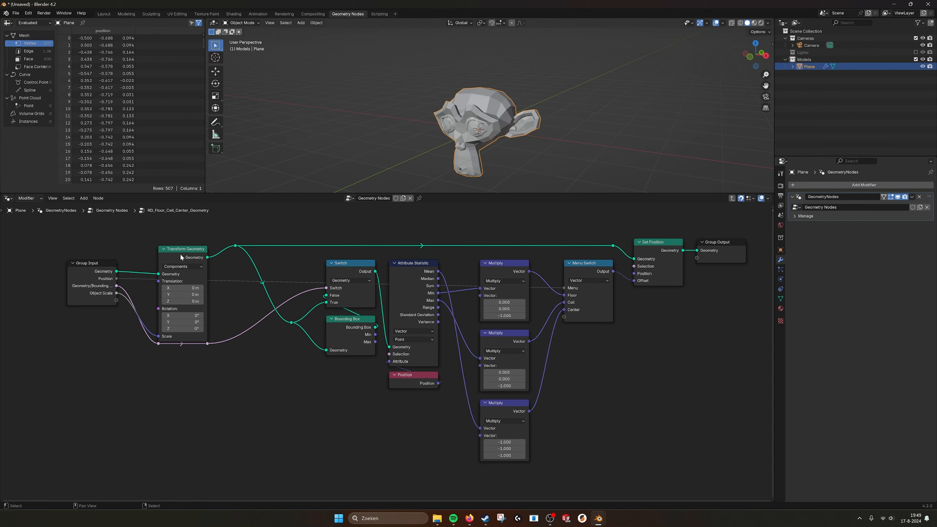
{"action": "left_click", "coordinate": [161, 255]}
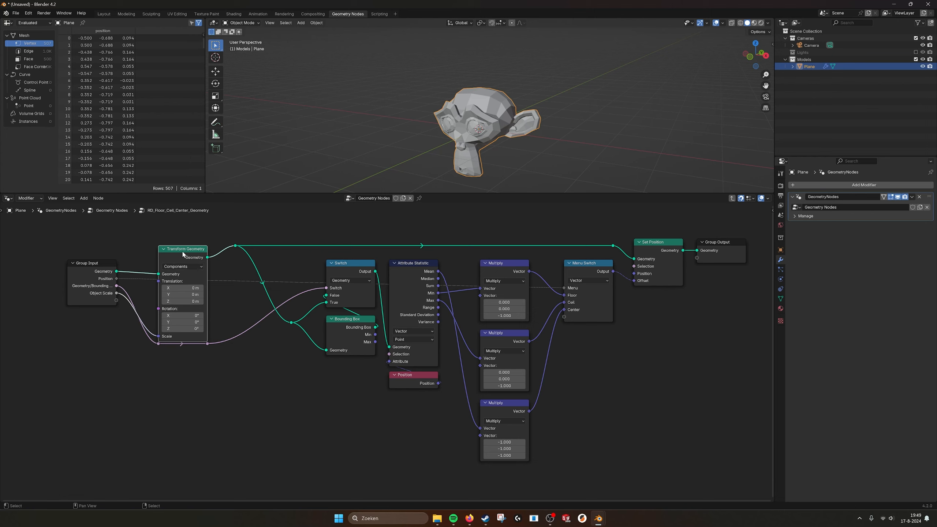
{"action": "left_click", "coordinate": [732, 199]}
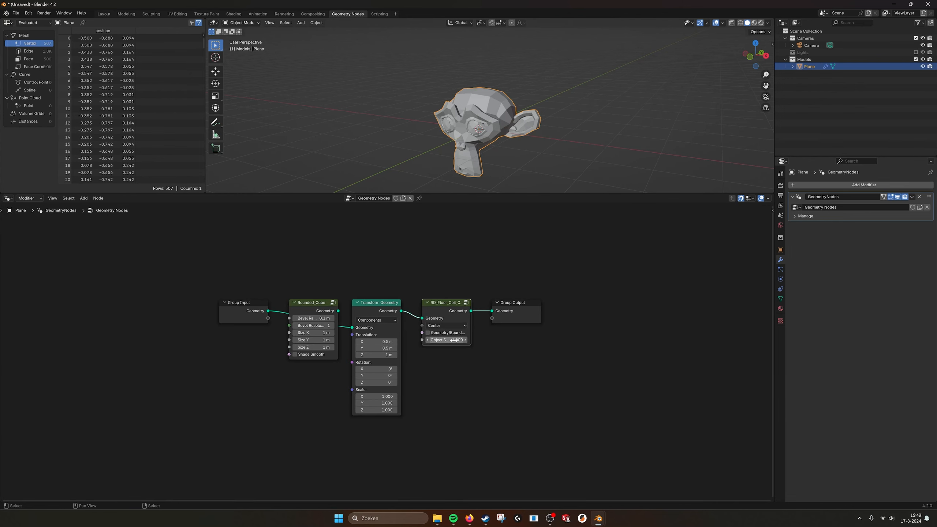
{"action": "mouse_move", "coordinate": [454, 341]}
{"action": "left_mouse_down"}
{"action": "mouse_move", "coordinate": [480, 341]}
{"action": "mouse_move", "coordinate": [439, 340]}
{"action": "mouse_move", "coordinate": [449, 340]}
{"action": "left_mouse_up"}
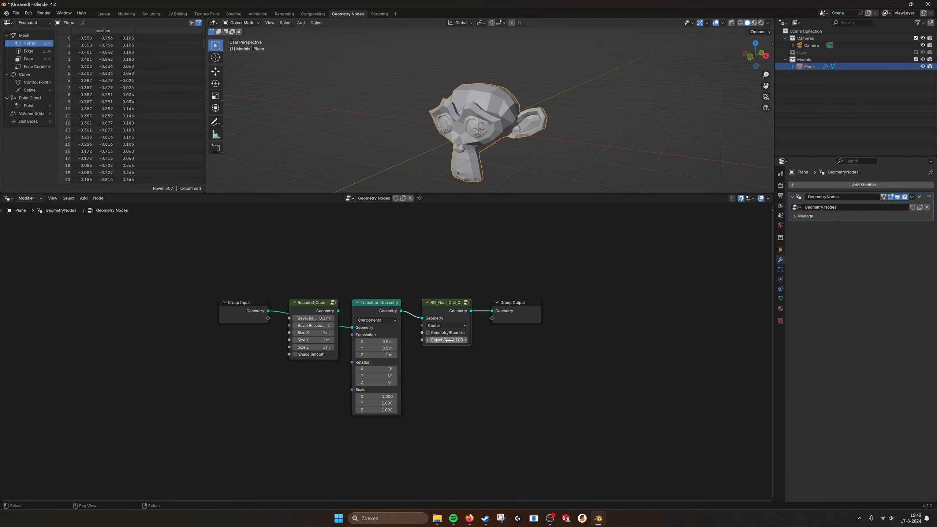
{"action": "key", "text": "ctrl+z"}
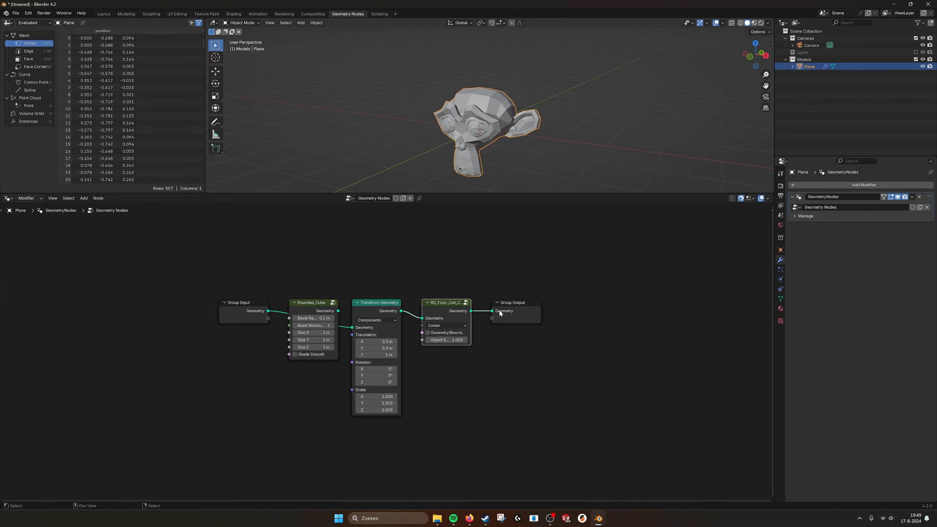
- Reopen the RD_Floor_Ceil_Center_Geometry group and examine its Bounding Box and Switch nodes against the monkey model
{"action": "left_click", "coordinate": [466, 303]}
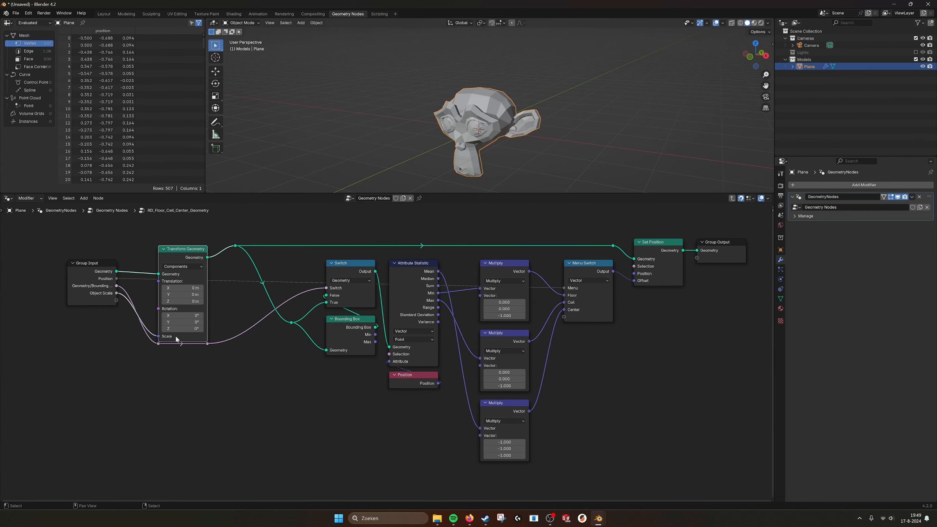
{"action": "left_click", "coordinate": [354, 323]}
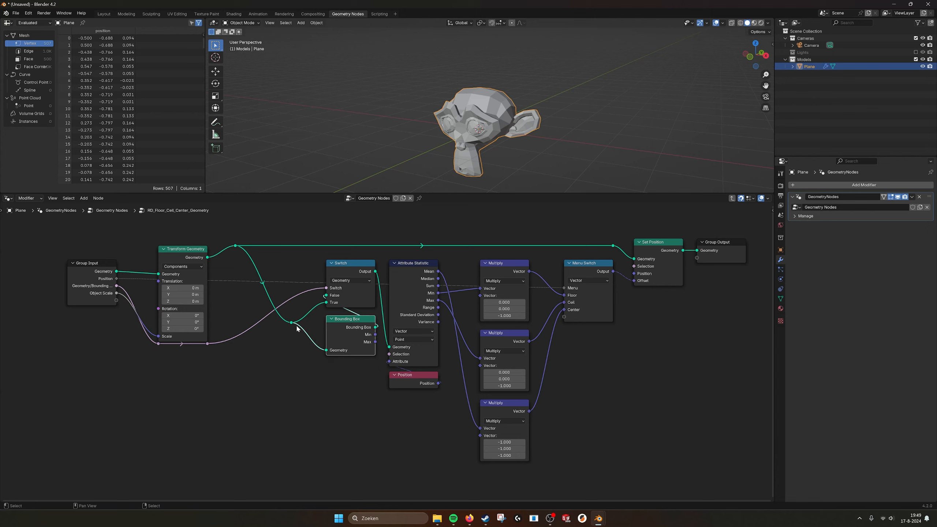
{"action": "left_click", "coordinate": [343, 267]}
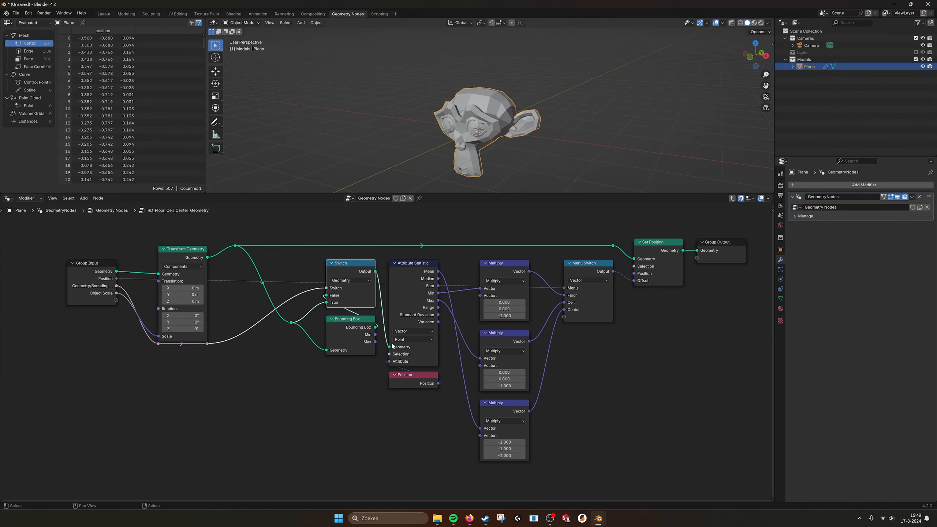
{"action": "middle_click_drag", "start_coordinate": [497, 144], "coordinate": [504, 145]}
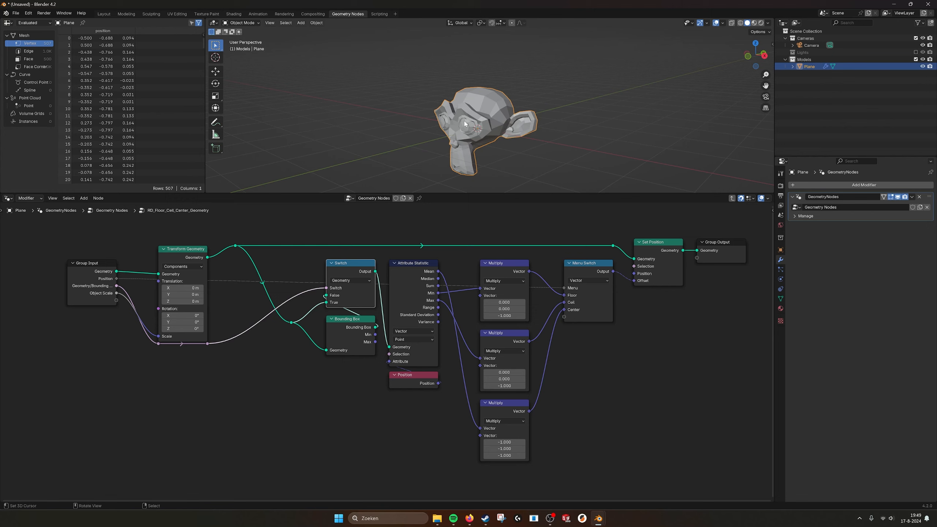
{"action": "middle_click_drag", "start_coordinate": [480, 130], "coordinate": [484, 134]}
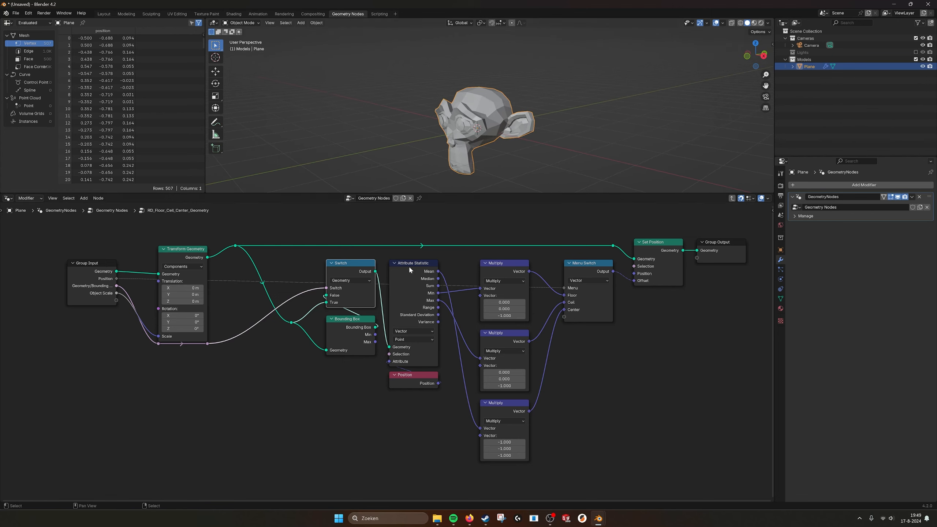
- Add a Viewer node fed by the Bounding Box output and place it below the Position node
{"action": "left_click", "coordinate": [358, 322]}
{"action": "left_click_drag", "start_coordinate": [376, 327], "coordinate": [398, 414]}
{"action": "type", "text": "vie"}
{"action": "key", "text": "Return"}
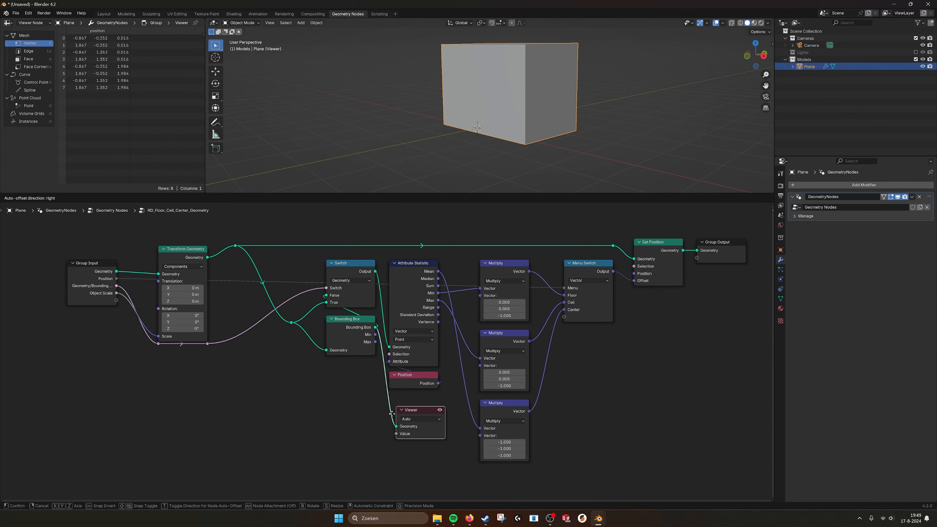
{"action": "left_click", "coordinate": [391, 413]}
- Move the Viewer node below the Group Output and connect the Set Position geometry to it
{"action": "middle_click_drag", "start_coordinate": [565, 111], "coordinate": [543, 97]}
{"action": "left_click_drag", "start_coordinate": [429, 422], "coordinate": [764, 337]}
{"action": "left_click_drag", "start_coordinate": [675, 251], "coordinate": [731, 342]}
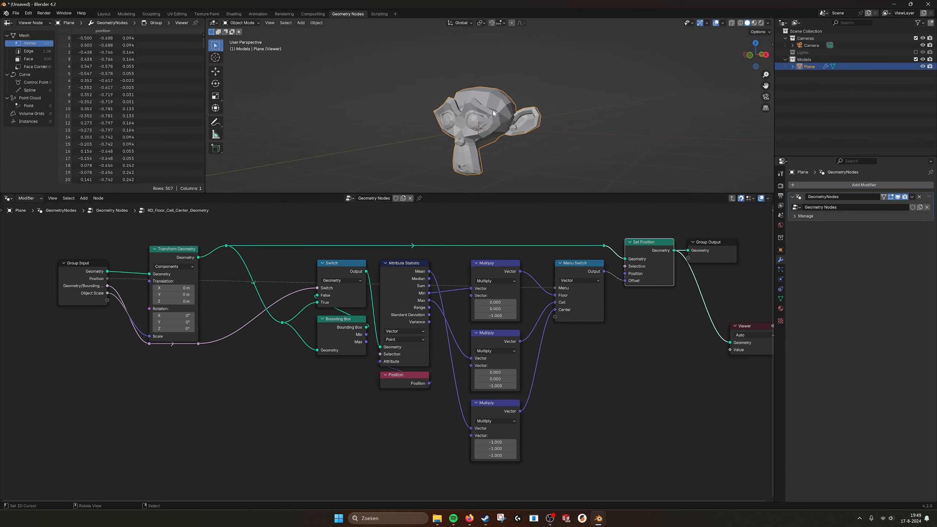
- Delete the Viewer node beside the Group Output
{"action": "left_click", "coordinate": [759, 352]}
{"action": "key", "text": "x"}
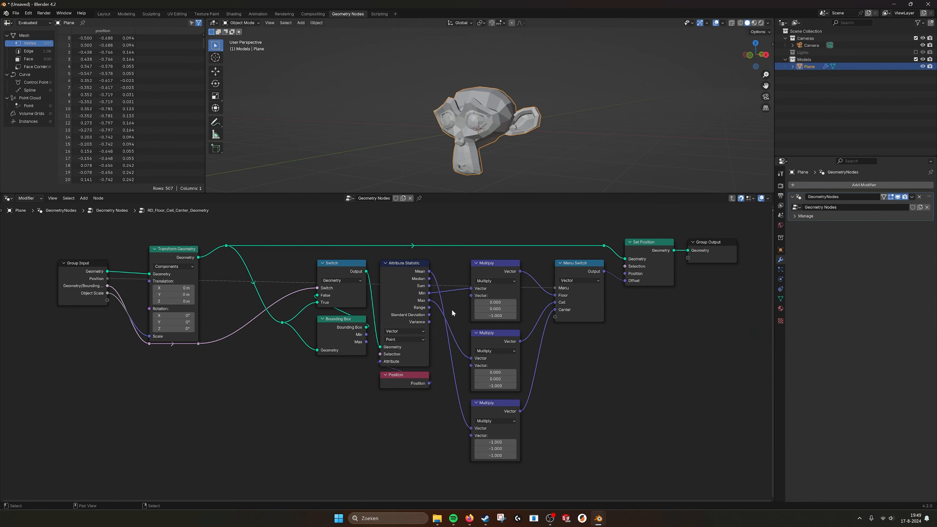
- Trace the Attribute Statistic node's Mean, Min and Max outputs into the three Multiply nodes
{"action": "scroll", "coordinate": [345, 304], "scroll_direction": "up", "scroll_amount": 1}
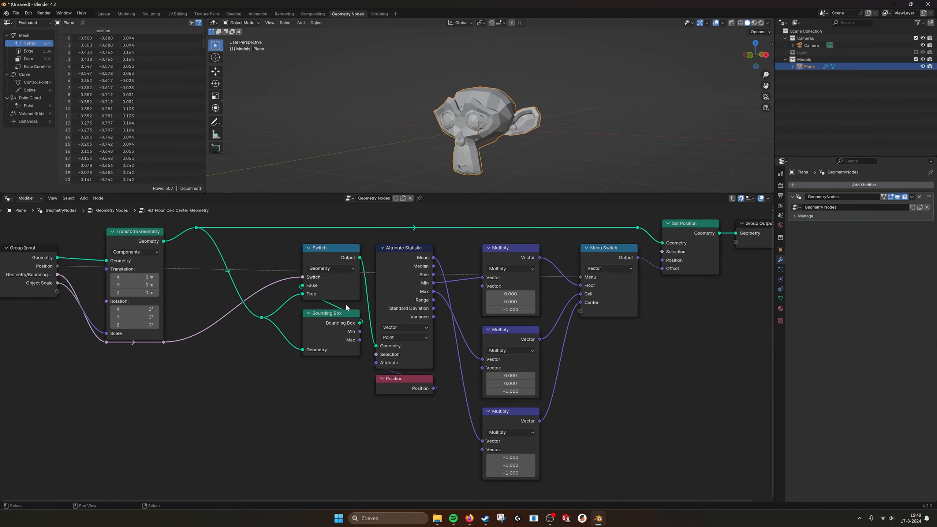
{"action": "left_click", "coordinate": [402, 251]}
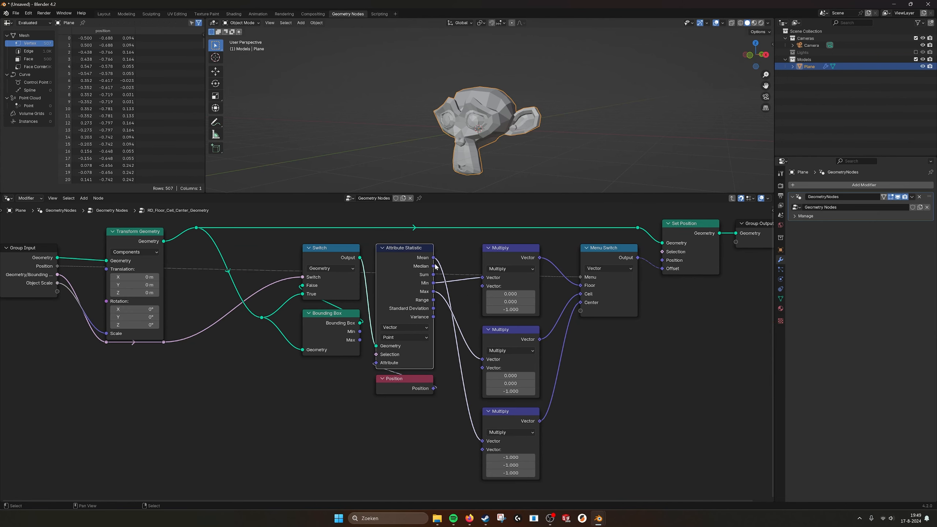
{"action": "left_click", "coordinate": [502, 253]}
{"action": "left_click", "coordinate": [512, 332]}
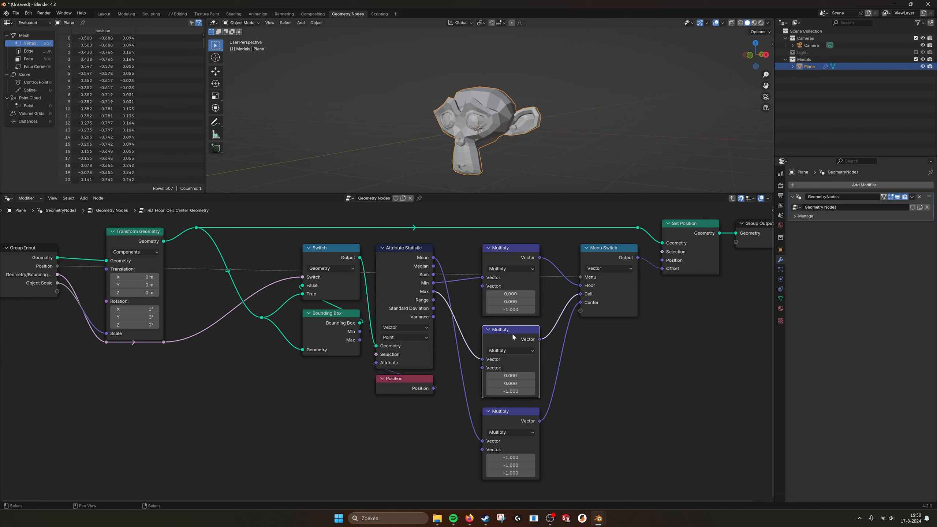
{"action": "left_click", "coordinate": [507, 418]}
{"action": "left_click", "coordinate": [479, 322]}
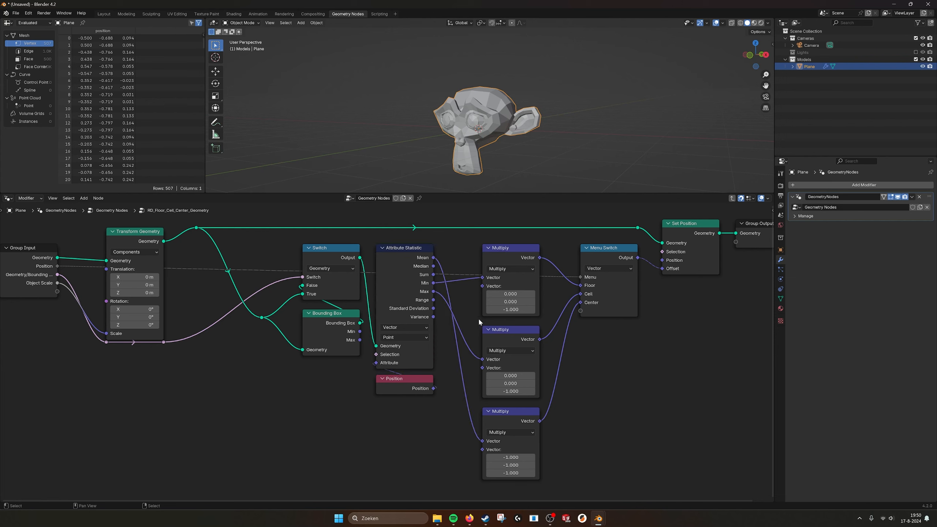
{"action": "left_click", "coordinate": [516, 448]}
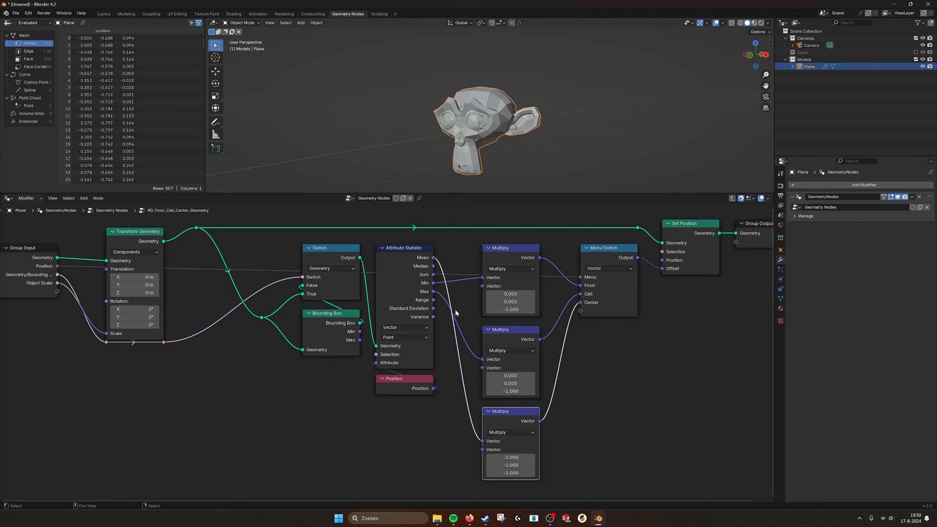
{"action": "left_click", "coordinate": [432, 260]}
{"action": "left_click", "coordinate": [454, 243]}
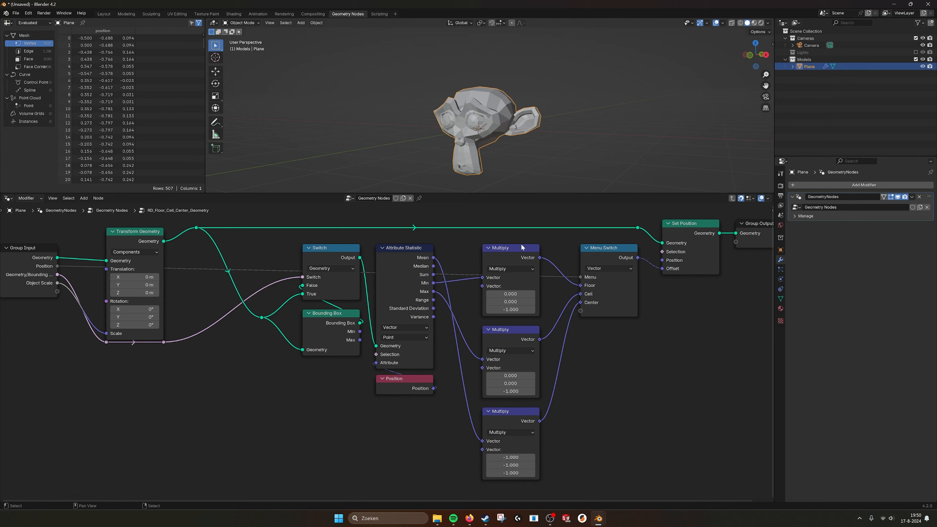
- Inspect the floor and ceiling Multiply nodes' Z factors and the Menu Switch that selects among Floor, Ceil and Center
{"action": "left_click", "coordinate": [518, 248]}
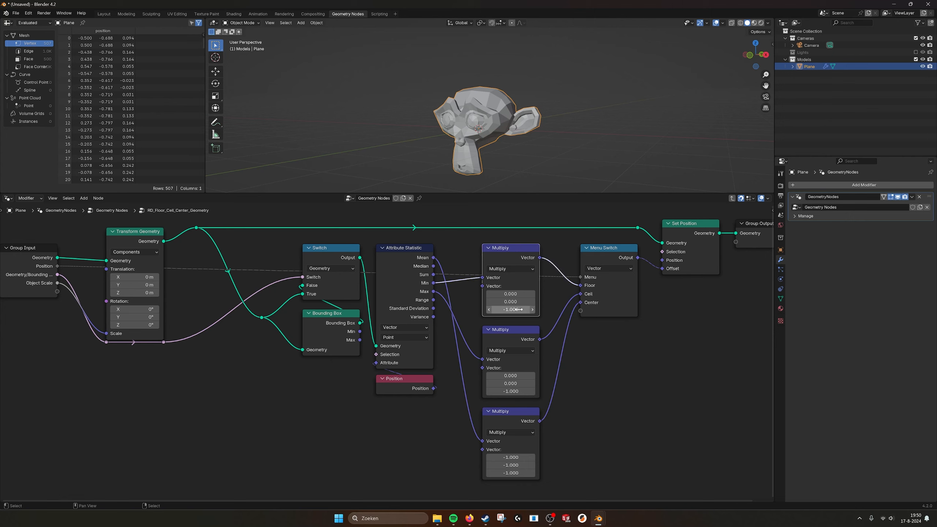
{"action": "left_click", "coordinate": [513, 329]}
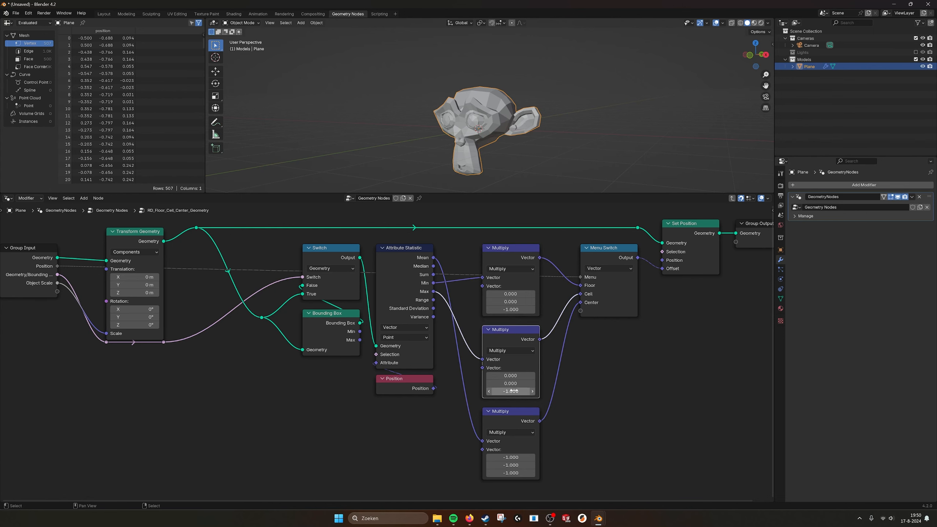
{"action": "left_click", "coordinate": [677, 357]}
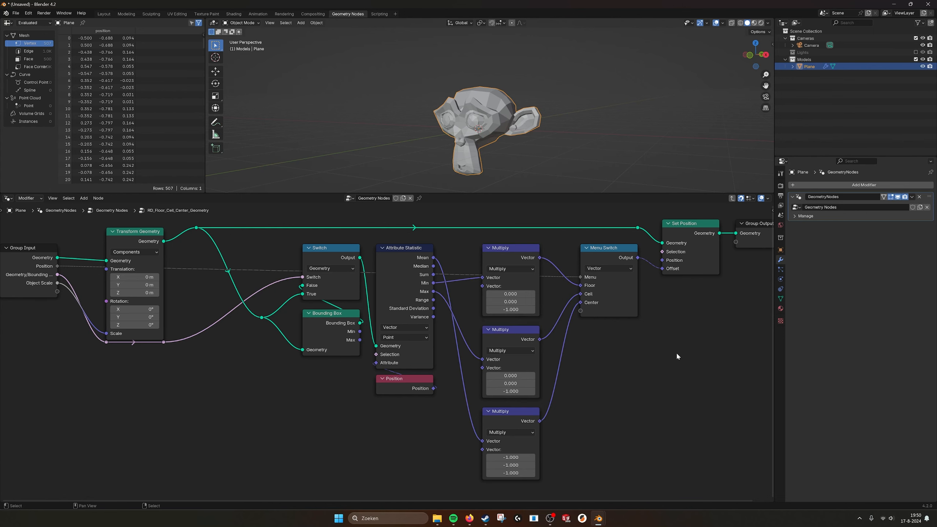
{"action": "scroll", "coordinate": [610, 300], "scroll_direction": "down", "scroll_amount": 1}
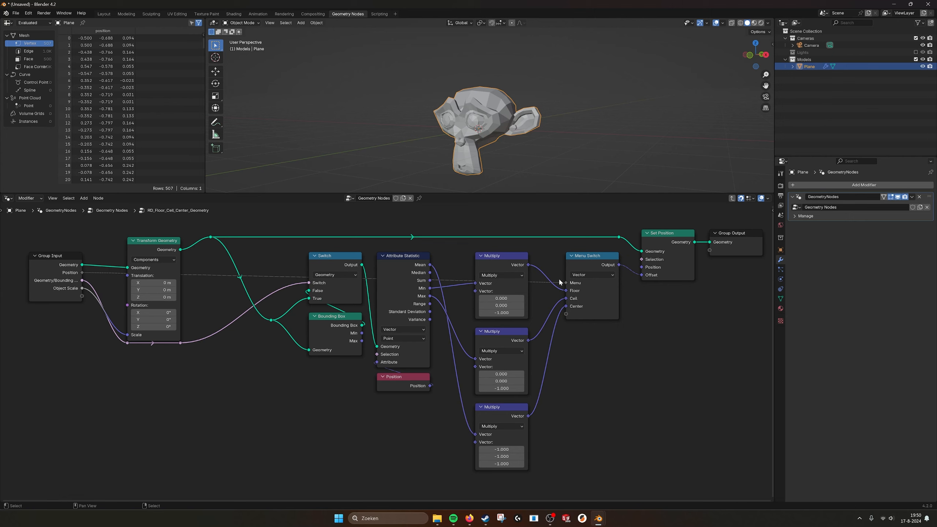
{"action": "left_click", "coordinate": [591, 255]}
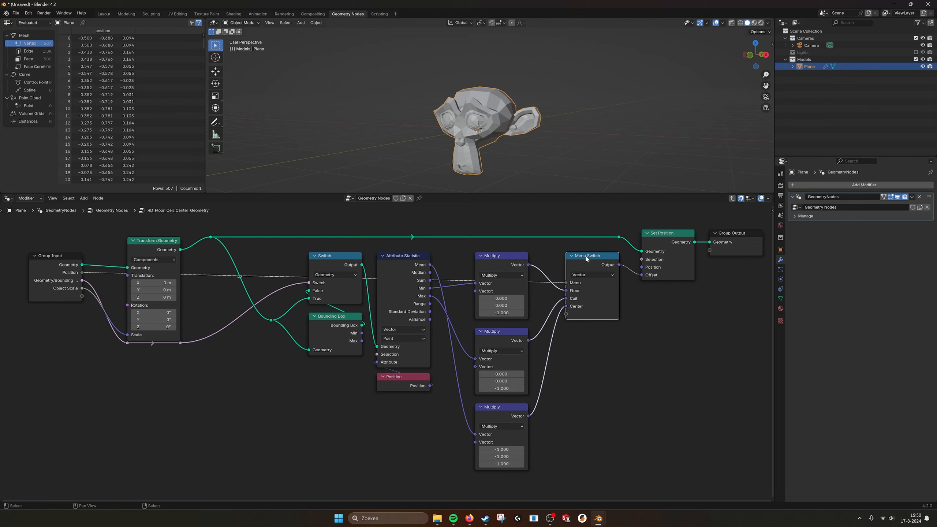
- Exit the node group and set the RD_Floor_Ceil_Center_Geometry node's alignment to Floor
{"action": "left_click", "coordinate": [733, 199]}
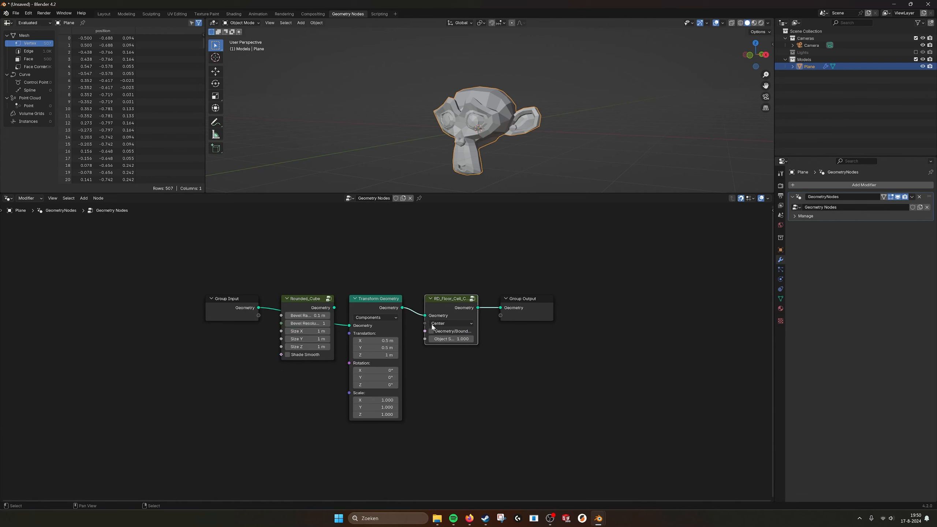
{"action": "left_click", "coordinate": [446, 324]}
{"action": "left_click", "coordinate": [447, 342]}
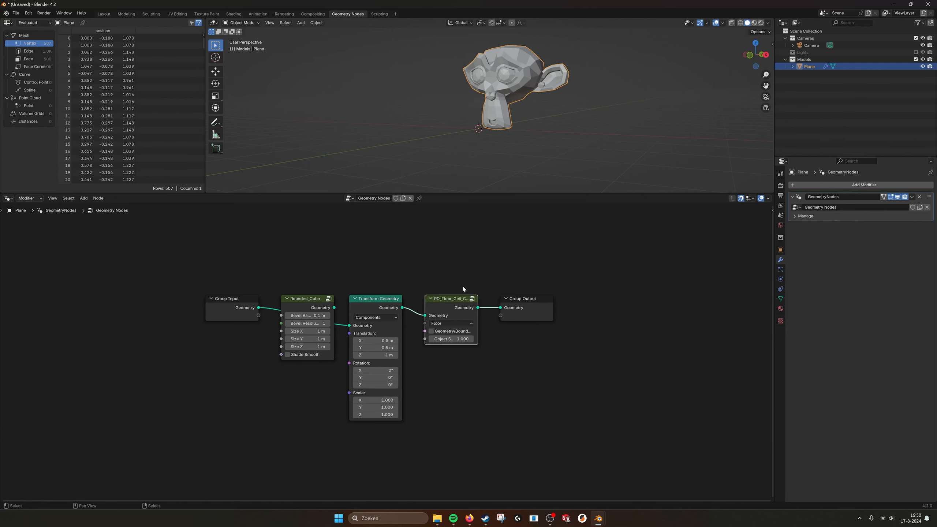
{"action": "middle_click_drag", "start_coordinate": [520, 163], "coordinate": [524, 154]}
- Make room before the Group Output, insert a duplicate of the RD_Floor_Ceil_Center_Geometry node there, and set the duplicate to Center
{"action": "left_click_drag", "start_coordinate": [530, 298], "coordinate": [605, 298]}
{"action": "left_click", "coordinate": [432, 299]}
{"action": "left_click", "coordinate": [432, 298]}
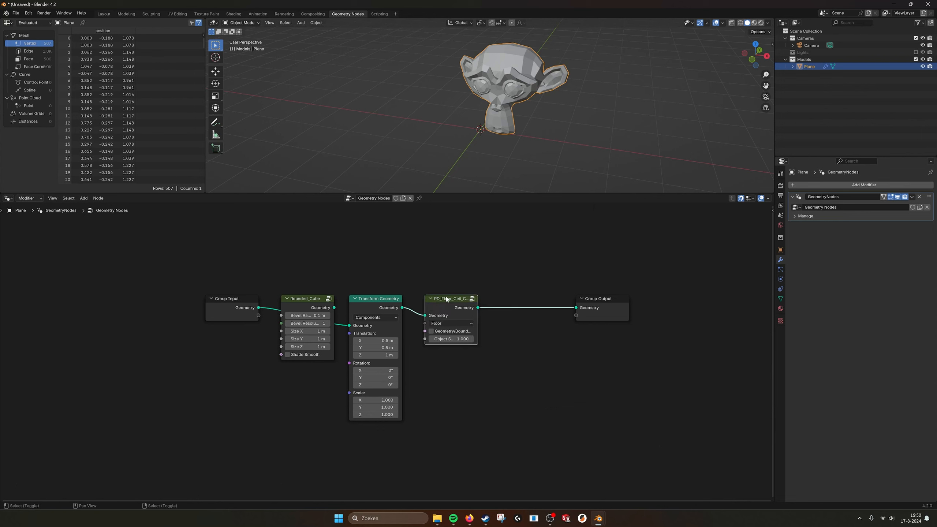
{"action": "key", "text": "shift+d"}
{"action": "left_click", "coordinate": [523, 299]}
{"action": "left_click", "coordinate": [526, 324]}
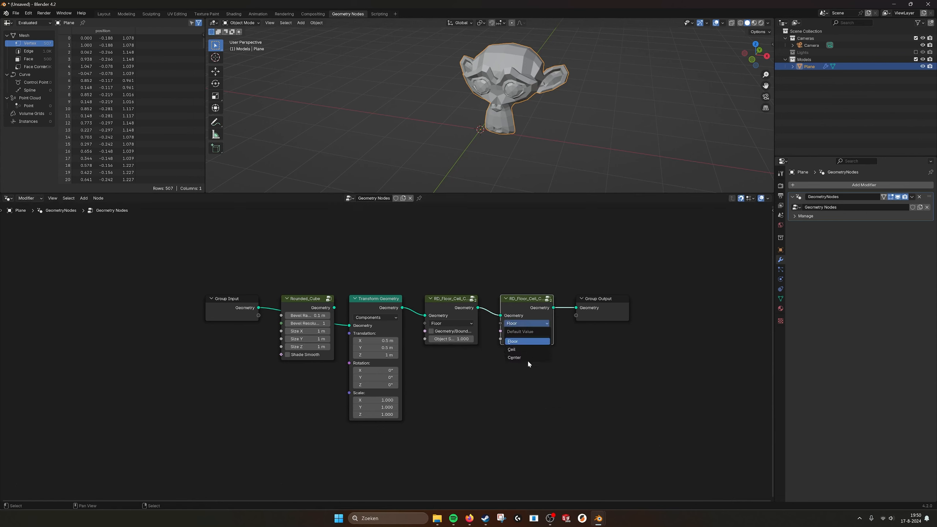
{"action": "left_click", "coordinate": [527, 357]}
{"action": "middle_click_drag", "start_coordinate": [564, 140], "coordinate": [530, 175]}
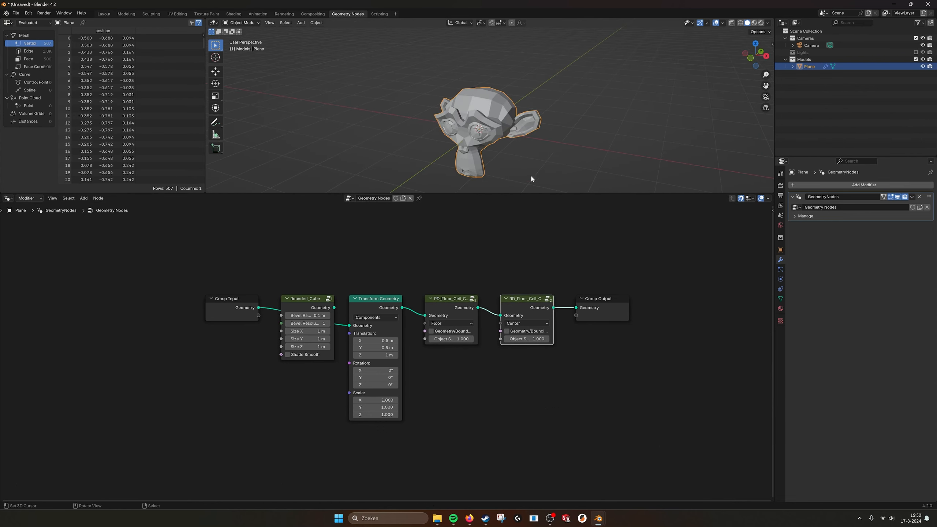
- Swap the two alignment nodes so the Center node comes first, and set the second node to Ceil
{"action": "left_click_drag", "start_coordinate": [452, 300], "coordinate": [581, 225], "text": "alt"}
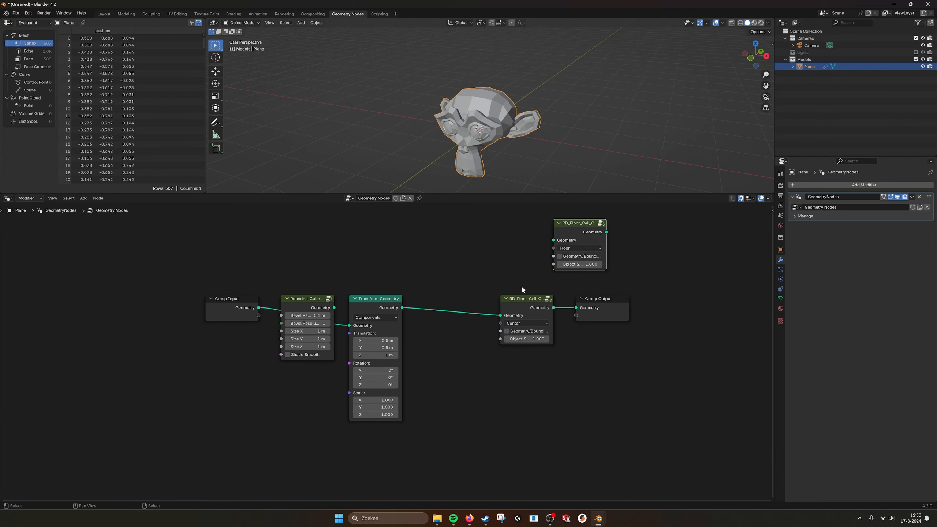
{"action": "left_click_drag", "start_coordinate": [521, 298], "coordinate": [446, 299]}
{"action": "left_click_drag", "start_coordinate": [575, 223], "coordinate": [530, 298]}
{"action": "left_click", "coordinate": [535, 349]}
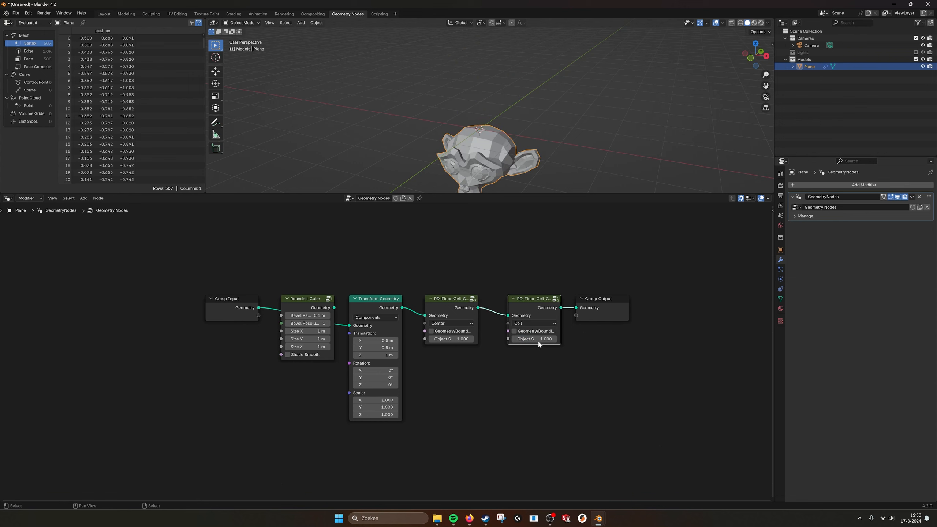
{"action": "middle_click_drag", "start_coordinate": [523, 159], "coordinate": [531, 207]}
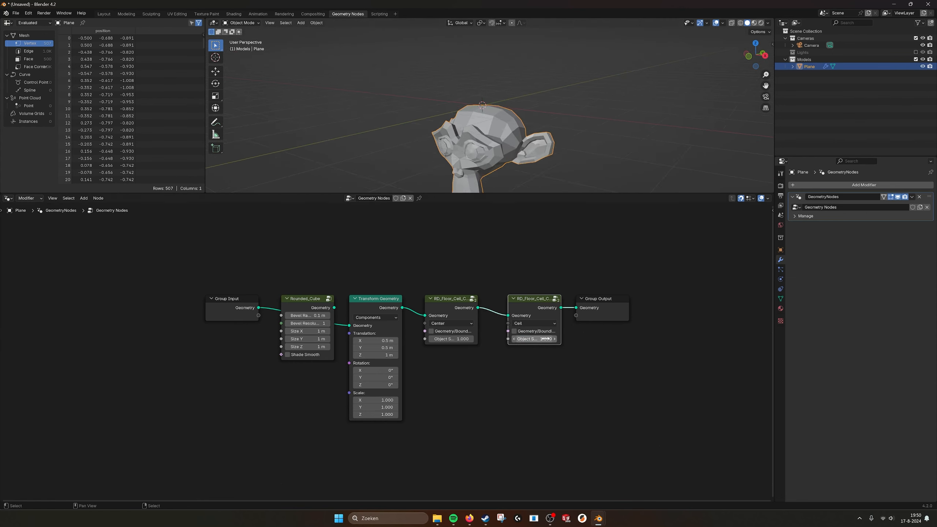
- Try the second alignment node at Floor and back at Ceil to compare the monkey's placement
{"action": "left_click", "coordinate": [546, 323]}
{"action": "left_click", "coordinate": [542, 342]}
{"action": "middle_click_drag", "start_coordinate": [524, 175], "coordinate": [527, 148]}
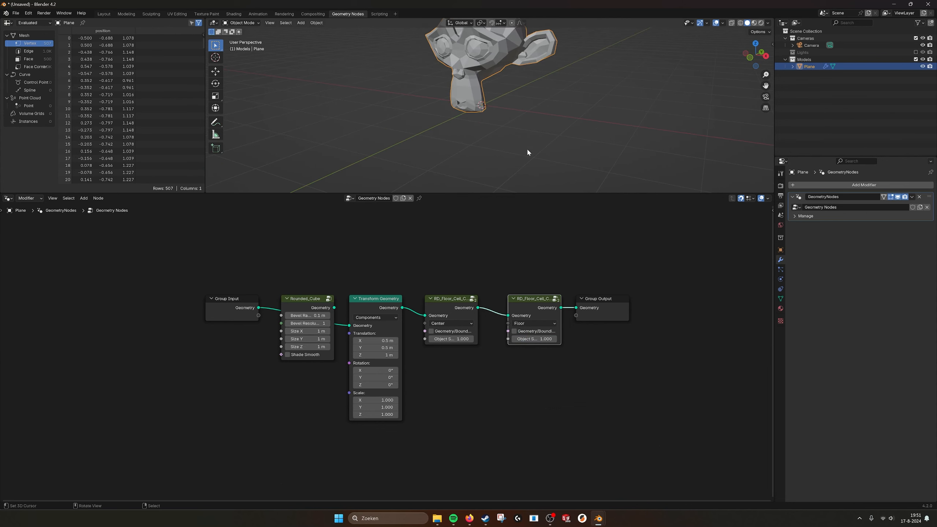
{"action": "left_click", "coordinate": [543, 324]}
{"action": "middle_click_drag", "start_coordinate": [511, 178], "coordinate": [515, 163]}
- Switch the second alignment node to Floor briefly, and set it to Center to check the monkey's placement
{"action": "left_click", "coordinate": [535, 324]}
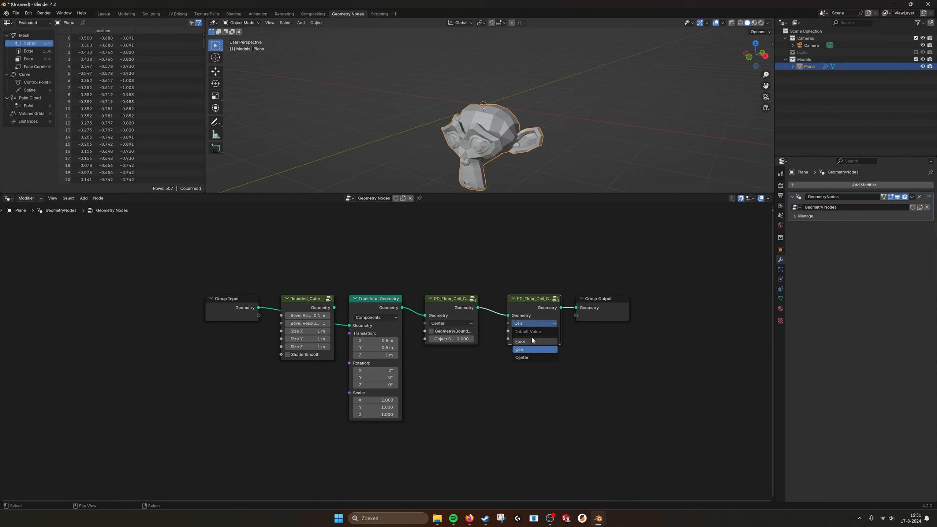
{"action": "left_click", "coordinate": [532, 341]}
{"action": "left_click", "coordinate": [534, 324]}
{"action": "left_click", "coordinate": [535, 353]}
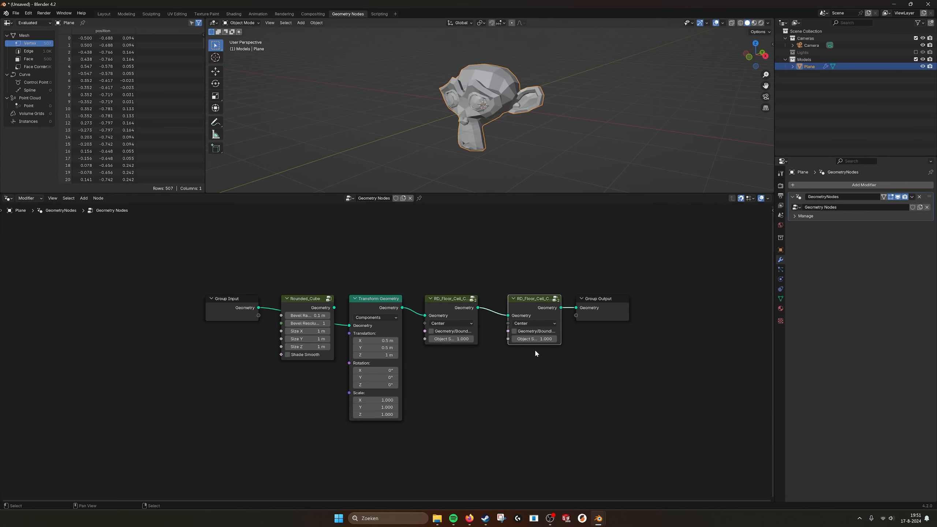
{"action": "mouse_move", "coordinate": [517, 157]}
{"action": "middle_mouse_down"}
{"action": "mouse_move", "coordinate": [511, 176]}
{"action": "mouse_move", "coordinate": [512, 152]}
{"action": "middle_mouse_up"}
{"action": "scroll", "coordinate": [512, 162], "scroll_direction": "up", "scroll_amount": 1}
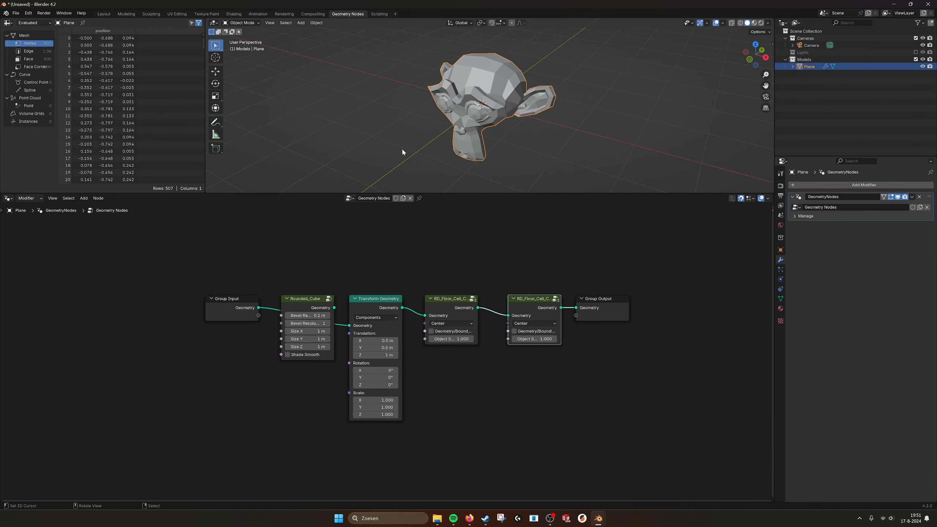
- Reopen the first RD_Floor_Ceil_Center_Geometry node's group to view its internal nodes
{"action": "left_click", "coordinate": [472, 300]}
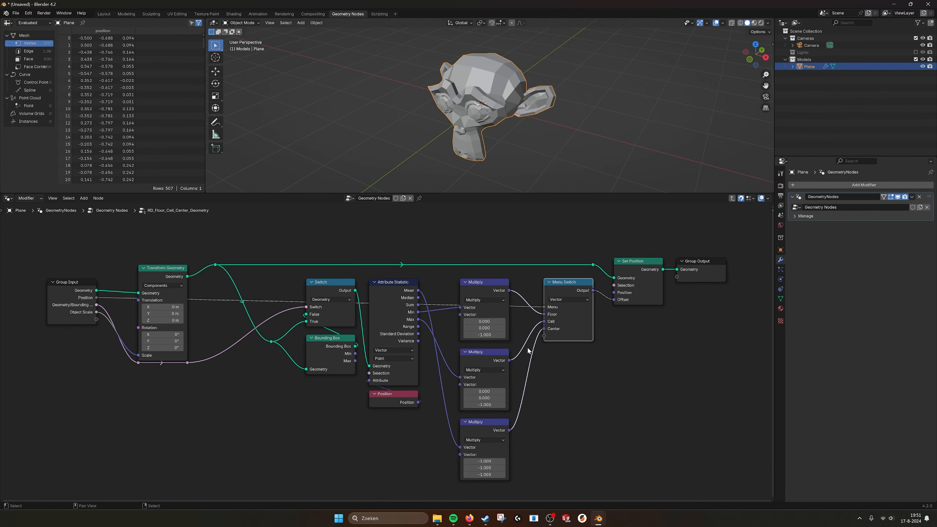